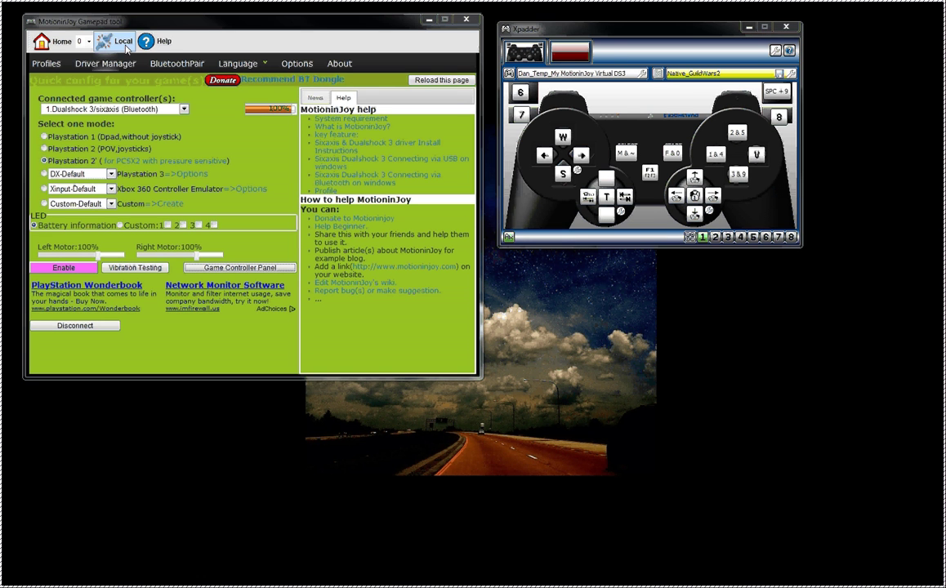
Step: Open the advanced assignment of the controller's 1 & 4 button and examine its release and hold zones
left_click_drag(577, 32, 581, 32)
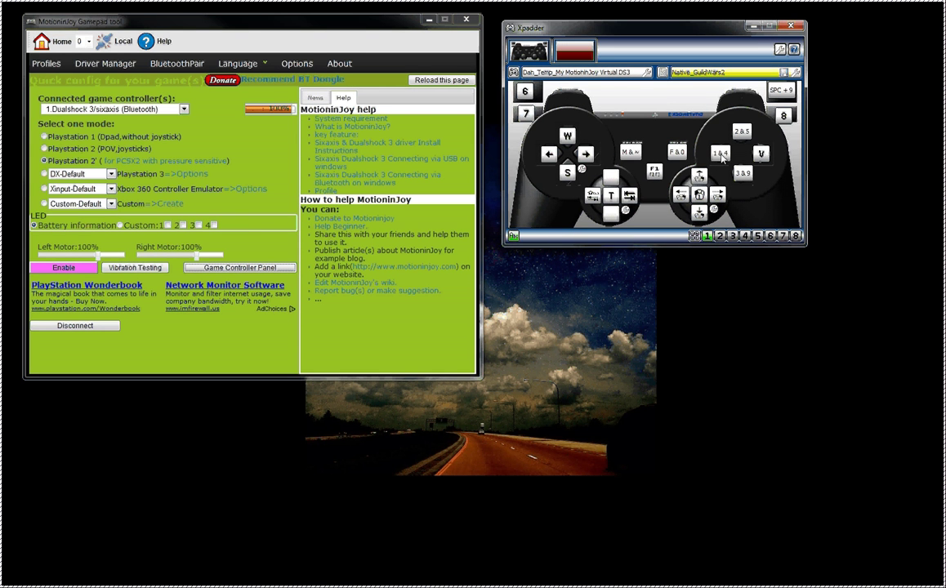
left_click(723, 158)
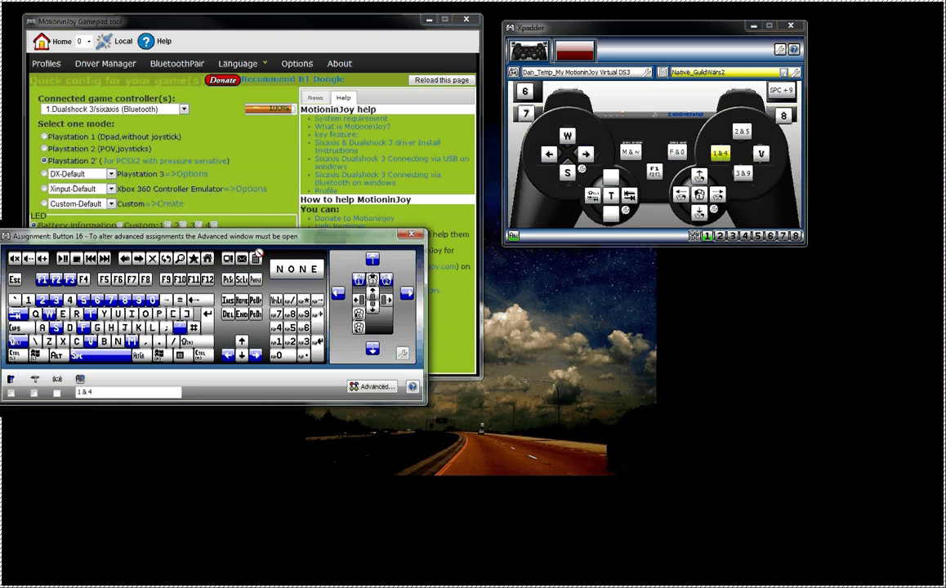
left_click_drag(205, 236, 629, 241)
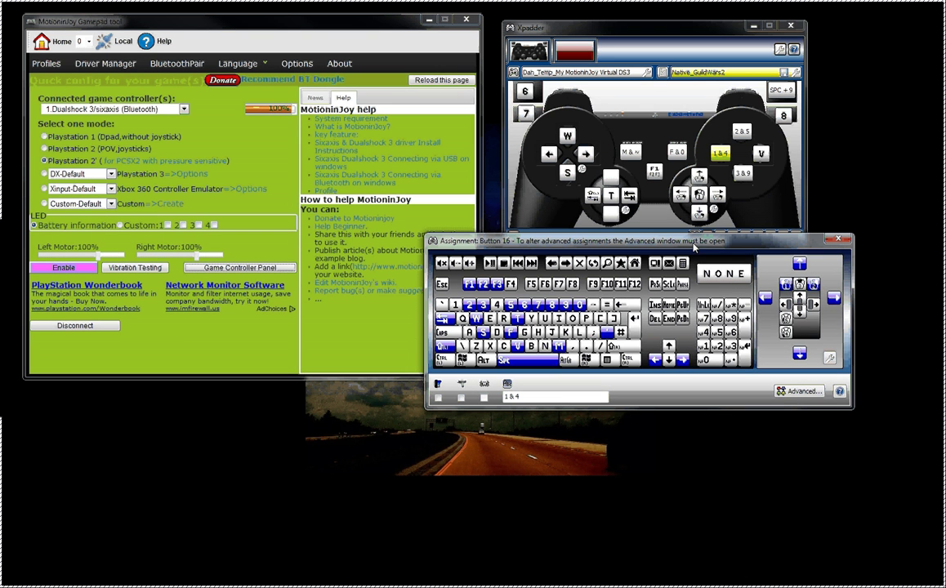
left_click(794, 393)
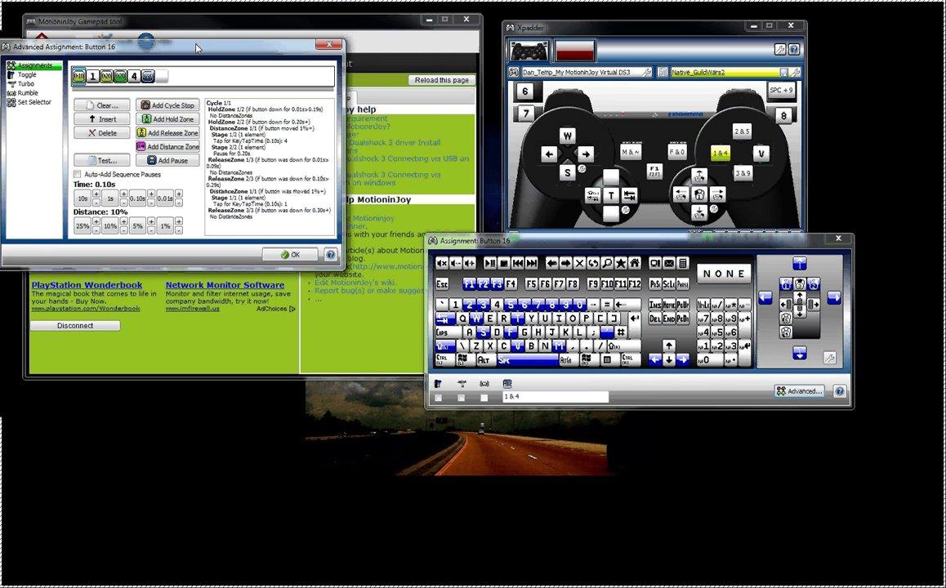
left_click_drag(196, 49, 341, 71)
left_click(227, 96)
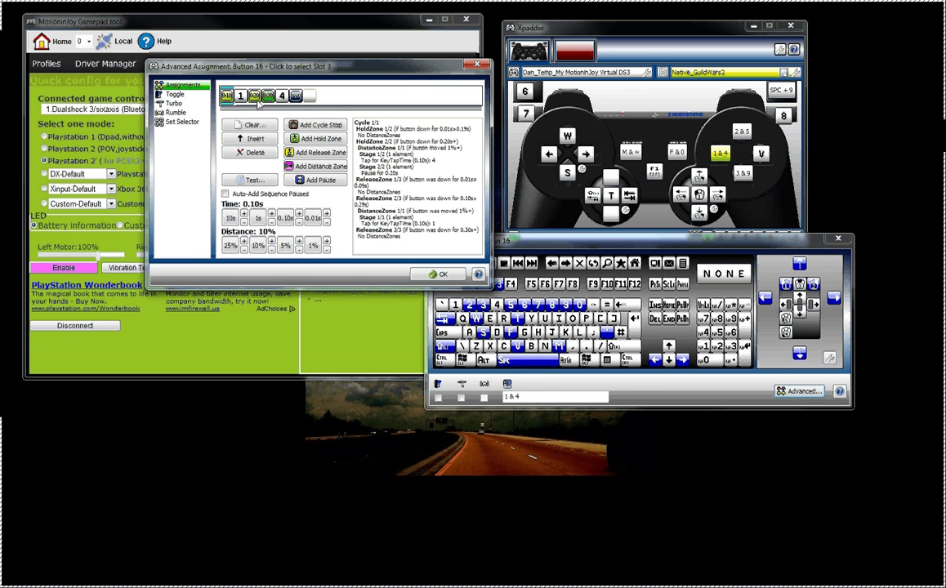
left_click(226, 96)
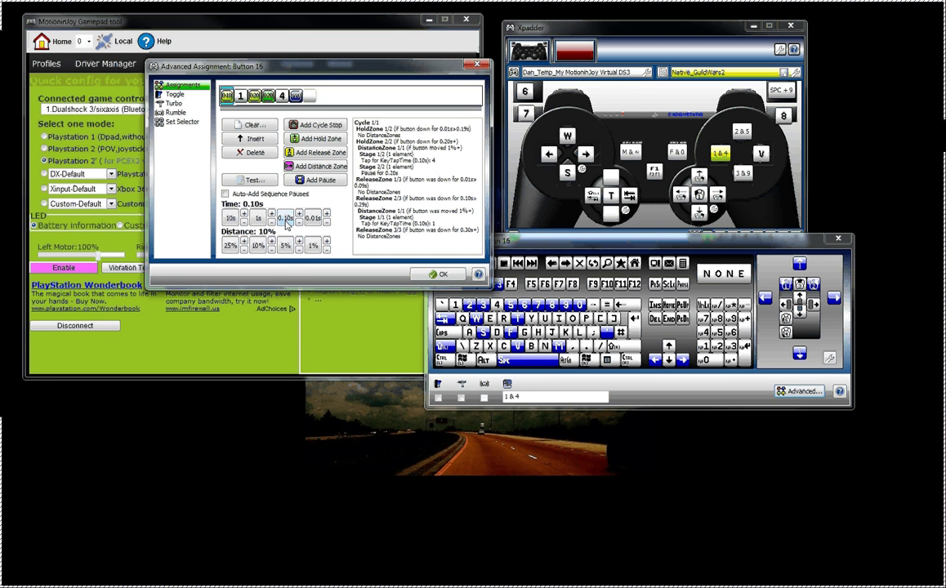
Step: Change the second release zone's time to 0.10s, then restore it to 0.20s
left_click(256, 96)
left_click(228, 95)
left_click(255, 95)
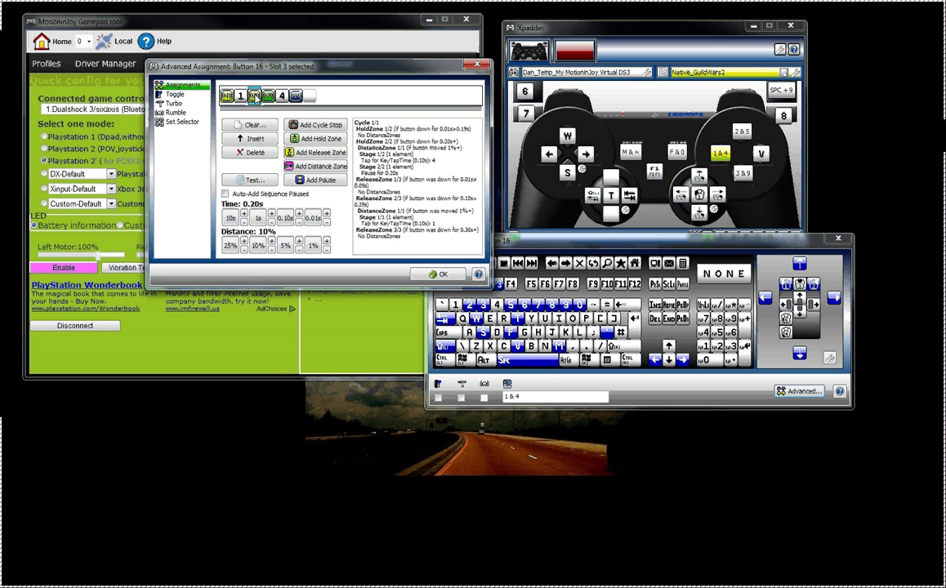
left_click(299, 221)
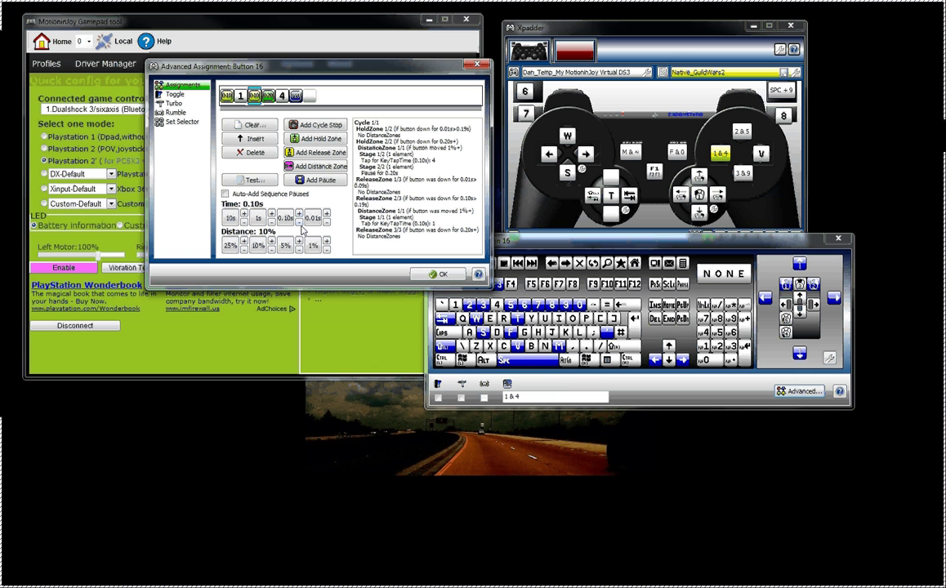
left_click(299, 214)
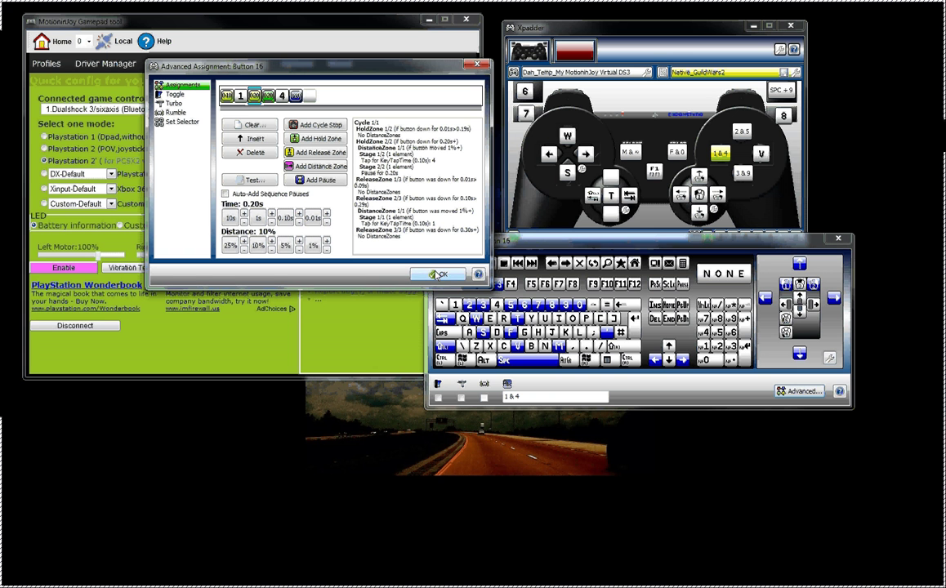
Step: Test the 1 & 4 button in a blank Notepad document by entering repeated 1s and 4s, discard the text and close the button's assignment
left_click(247, 181)
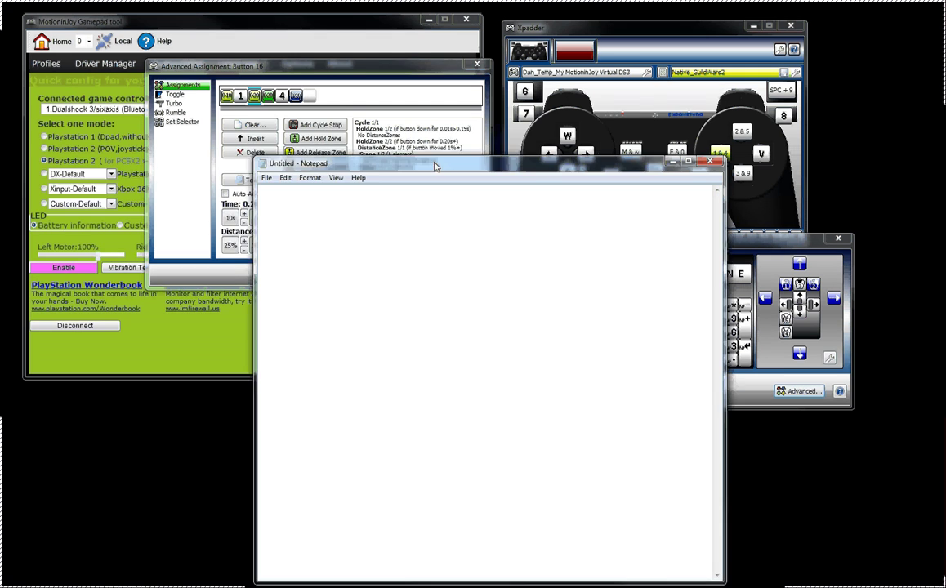
left_click_drag(471, 172, 278, 151)
type("1111")
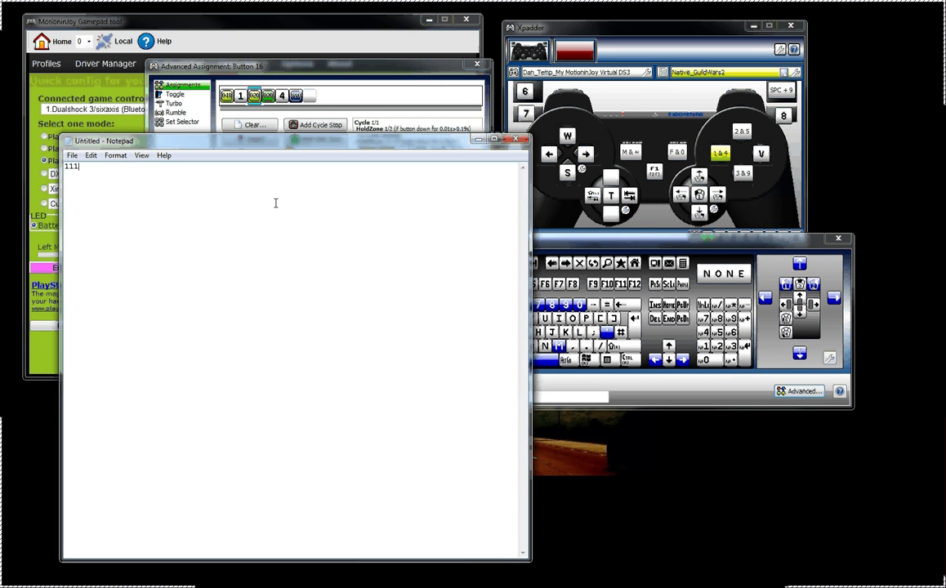
type("11114444")
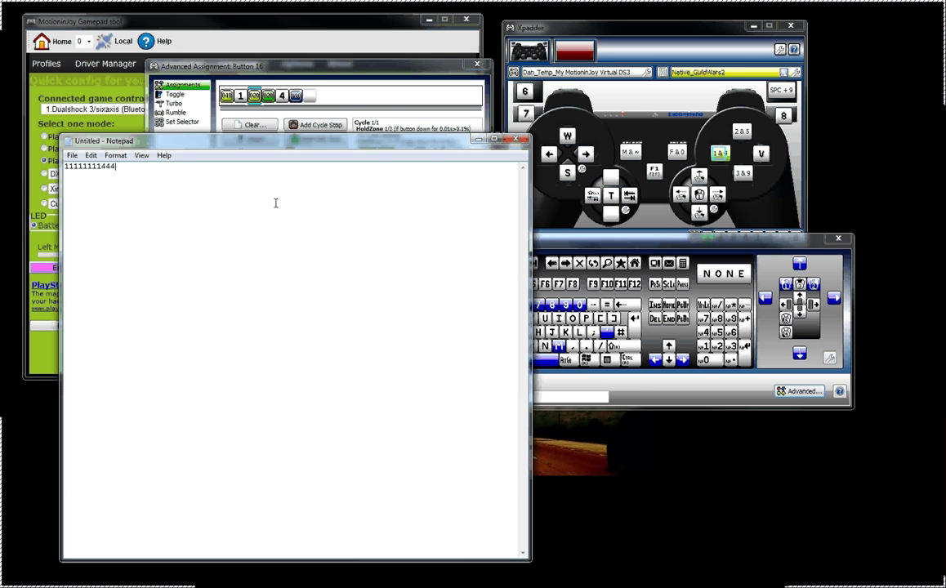
type("4")
left_click(520, 141)
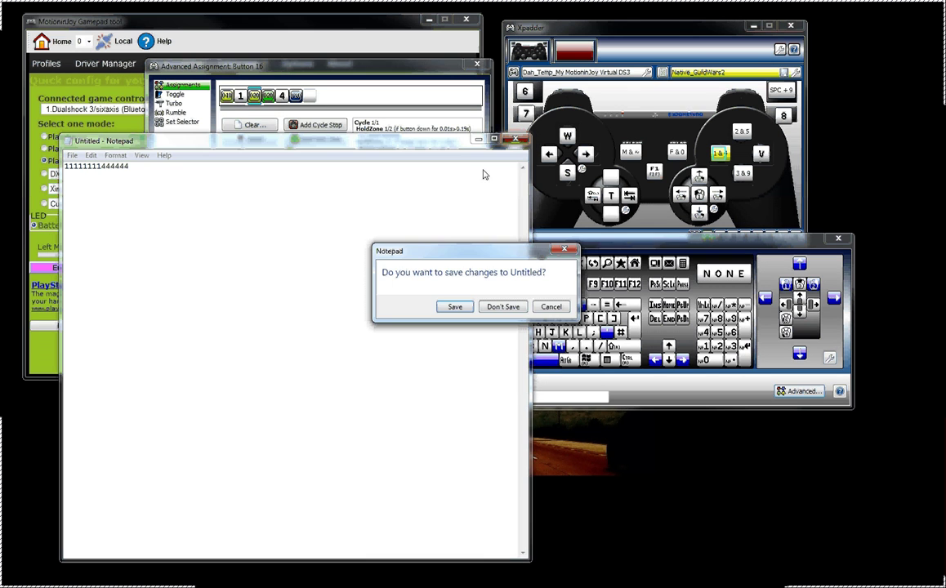
left_click(501, 306)
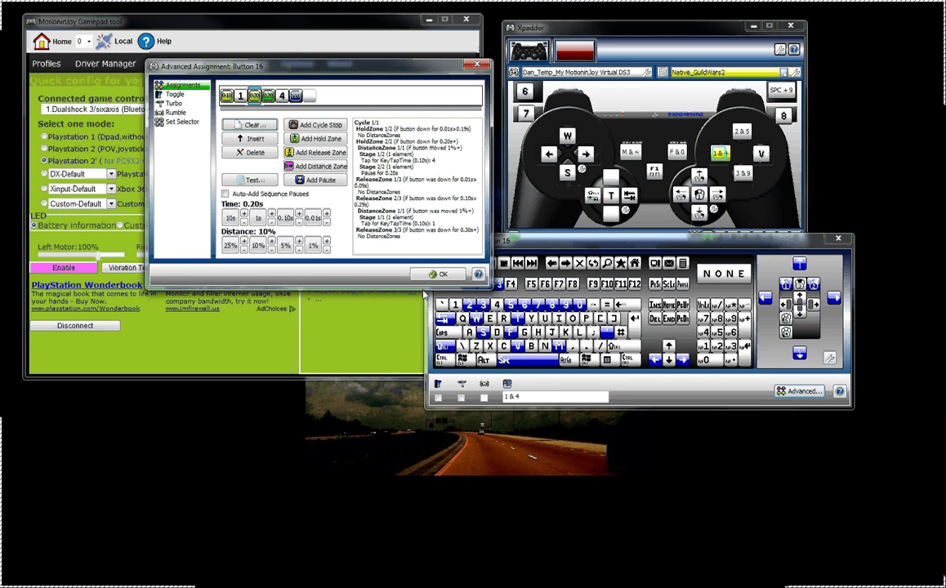
left_click(443, 274)
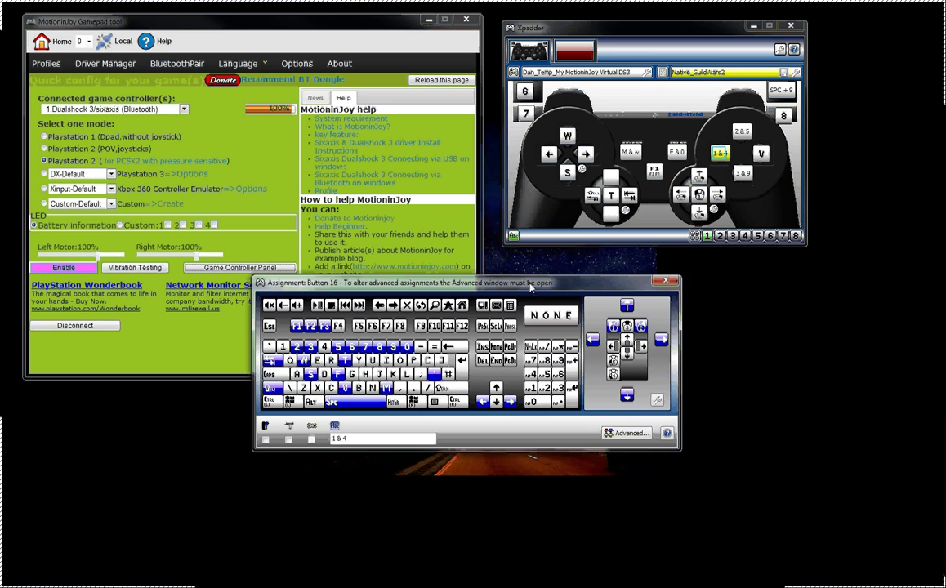
left_click(733, 154)
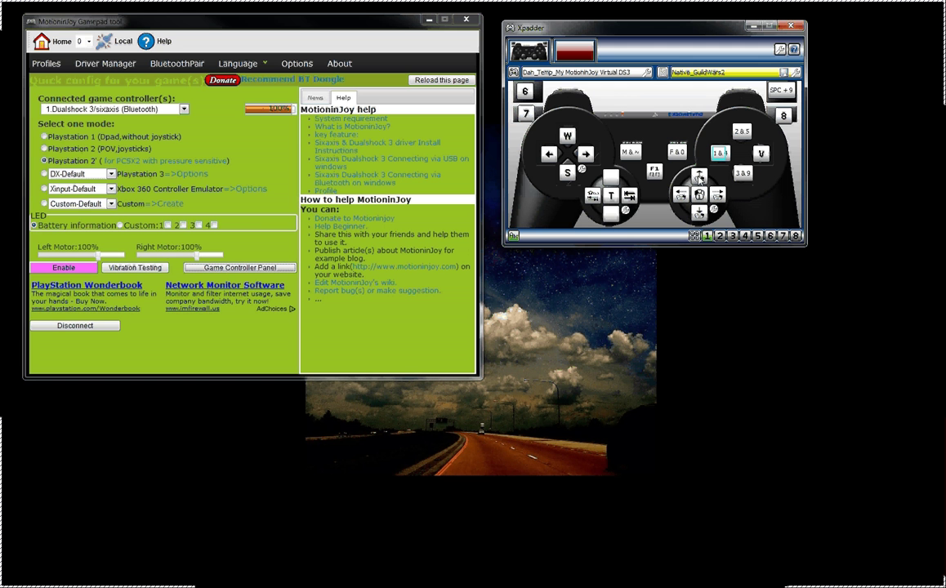
Step: Examine the advanced assignment of Stick 2 Up, then close it without changes
left_click(700, 180)
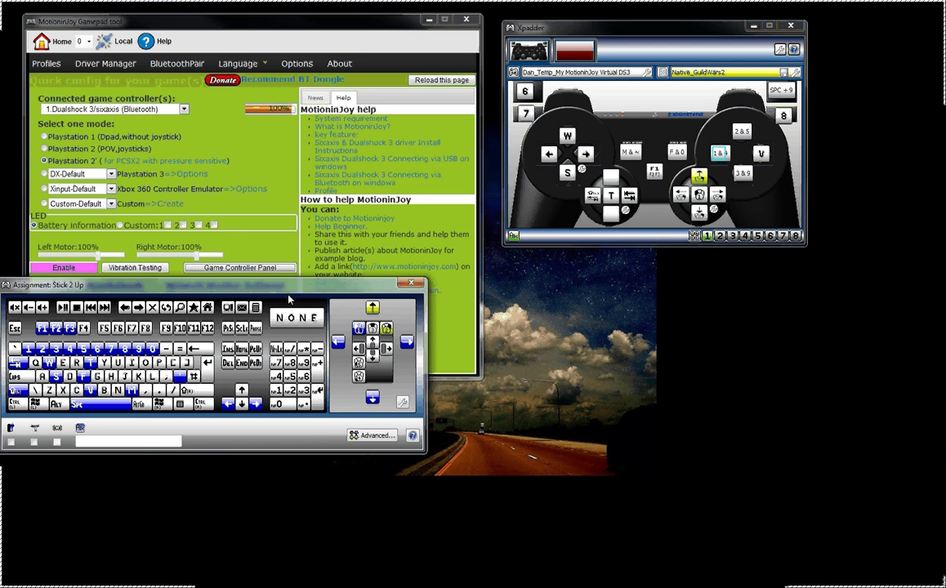
left_click_drag(328, 277, 716, 253)
left_click(762, 411)
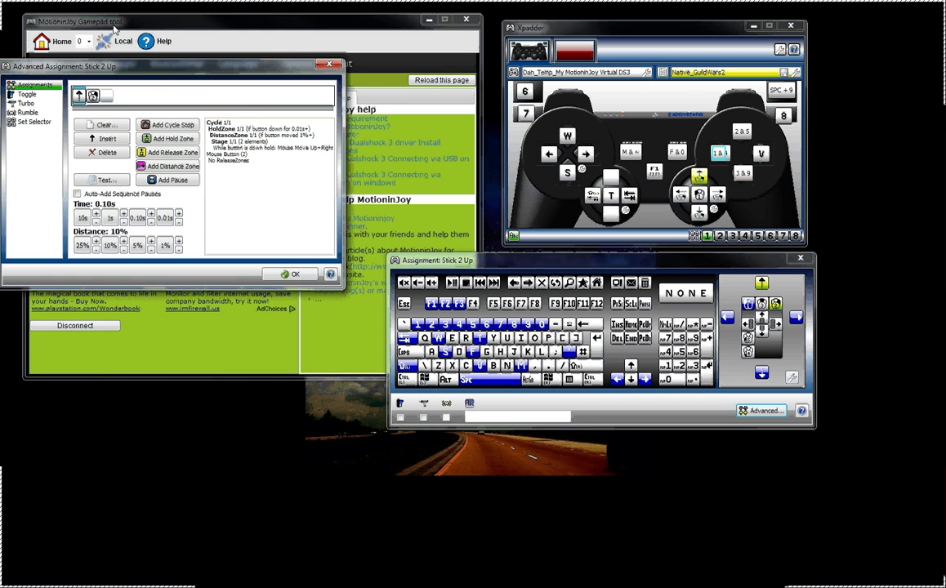
left_click_drag(160, 74, 342, 72)
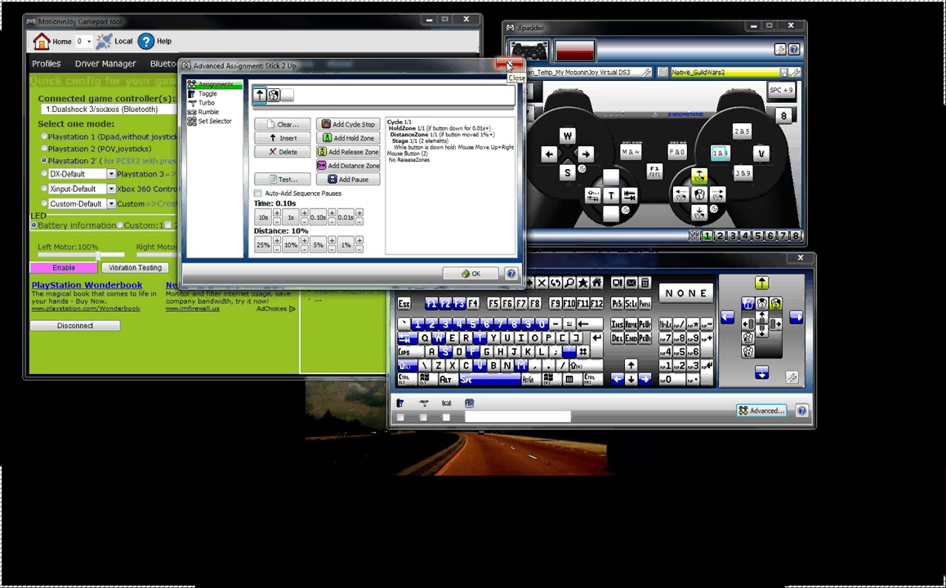
left_click(508, 66)
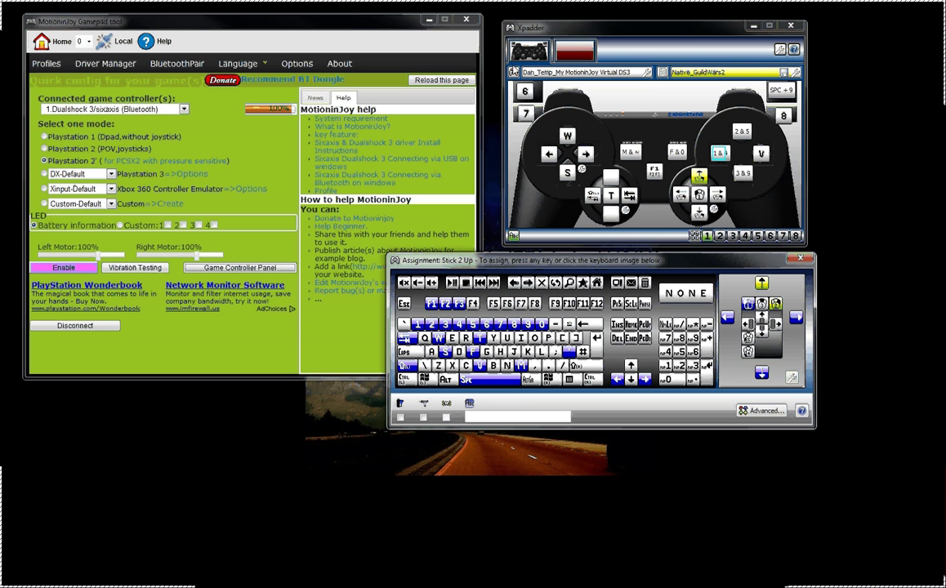
left_click(802, 260)
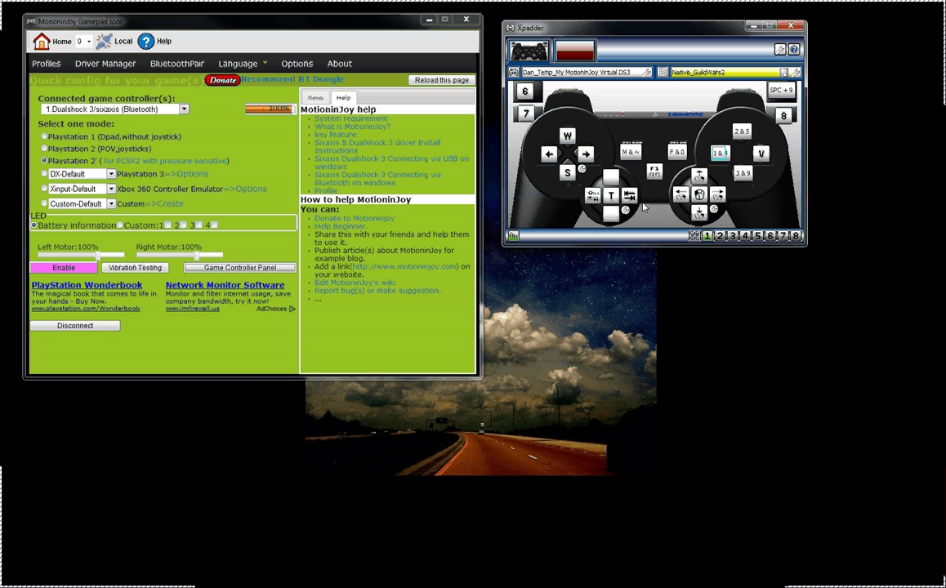
Step: Review the key assignments of Stick 1 Left, Stick 1 Right and Button 2 without changing them
left_click(593, 196)
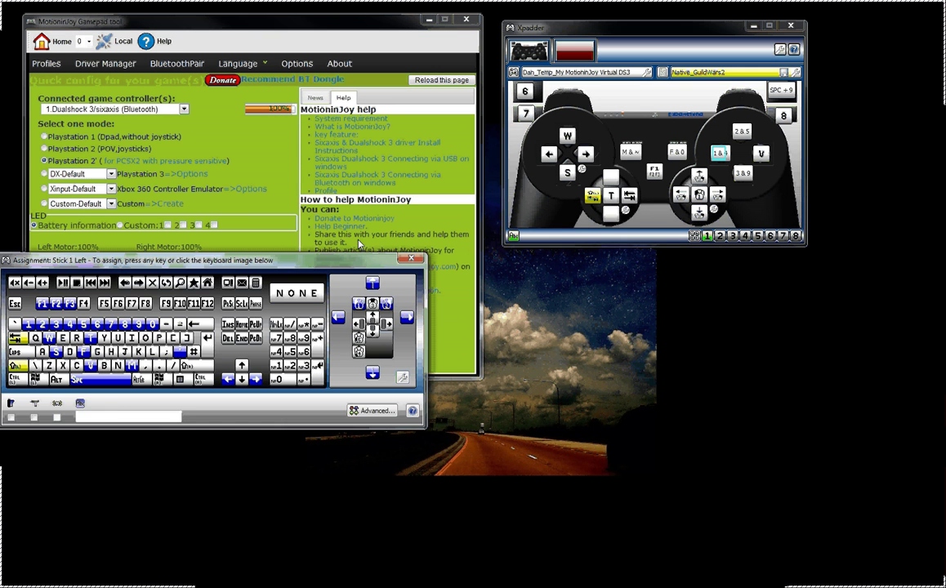
left_click_drag(257, 230, 610, 264)
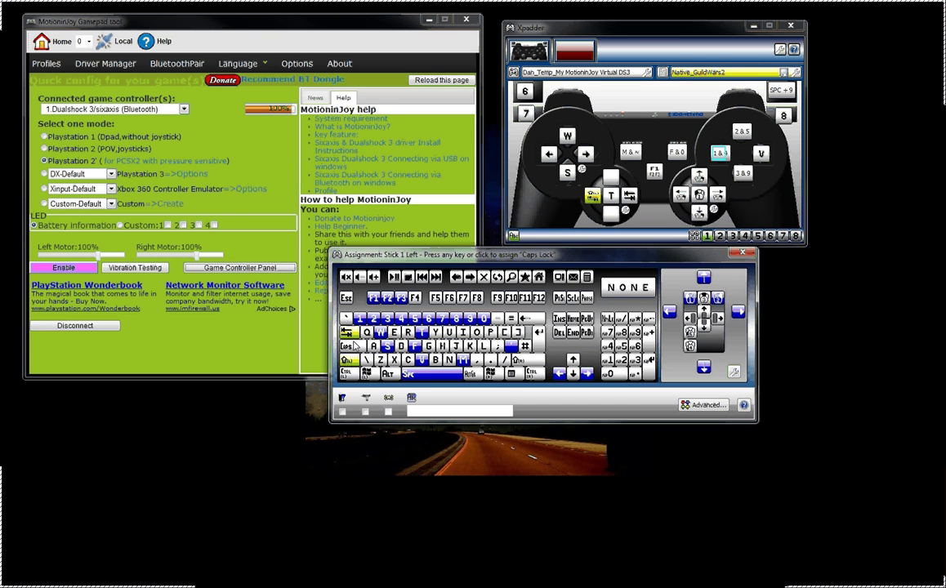
left_click(740, 255)
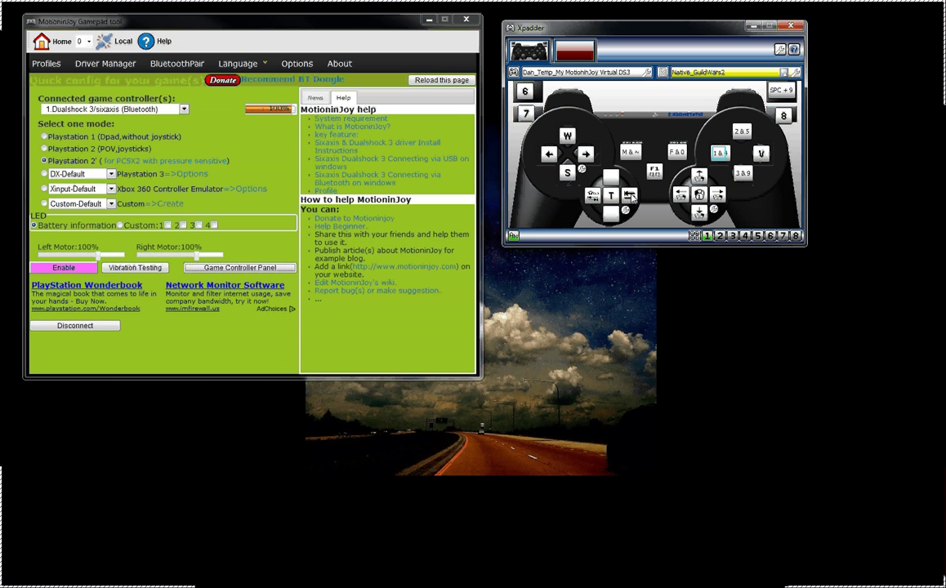
left_click(630, 196)
left_click_drag(346, 262, 533, 268)
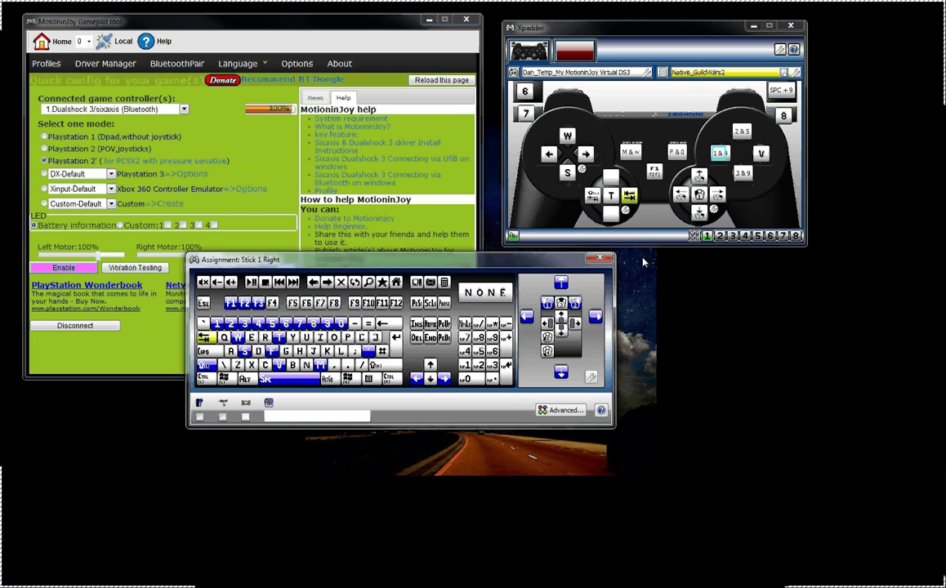
left_click(601, 257)
left_click(612, 197)
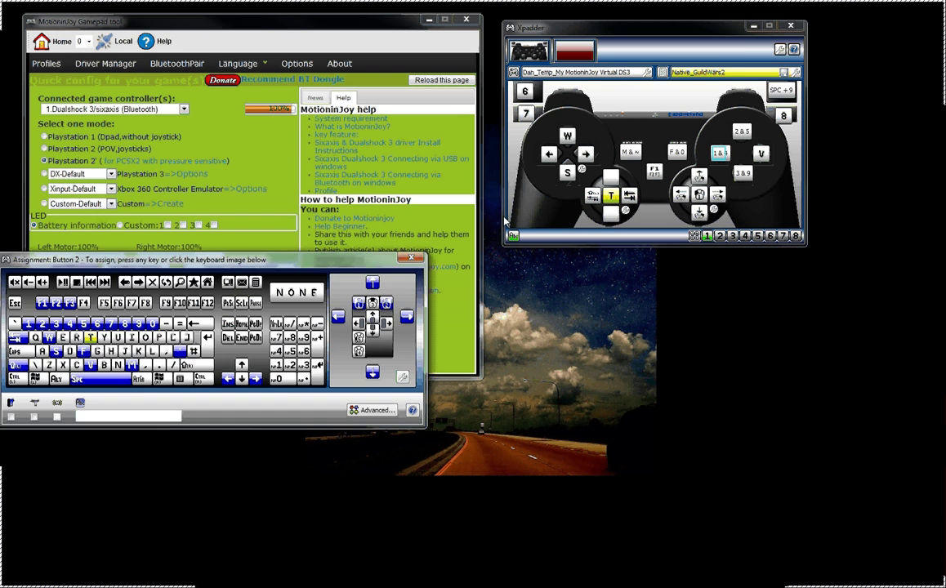
left_click(411, 258)
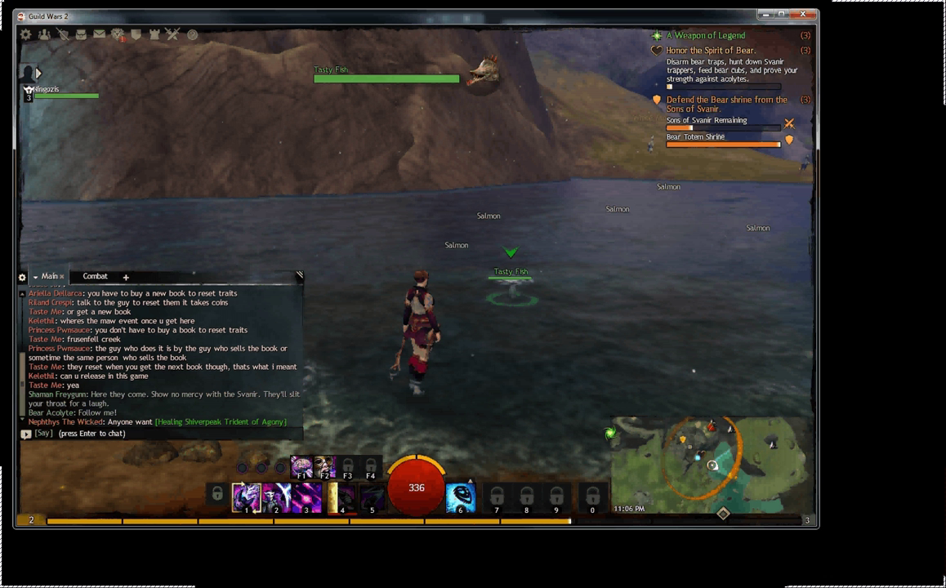
Step: In Guild Wars 2, turn the view and run the character out of the water along the shore toward the Sons of Svanir
left_click_drag(552, 253, 577, 254)
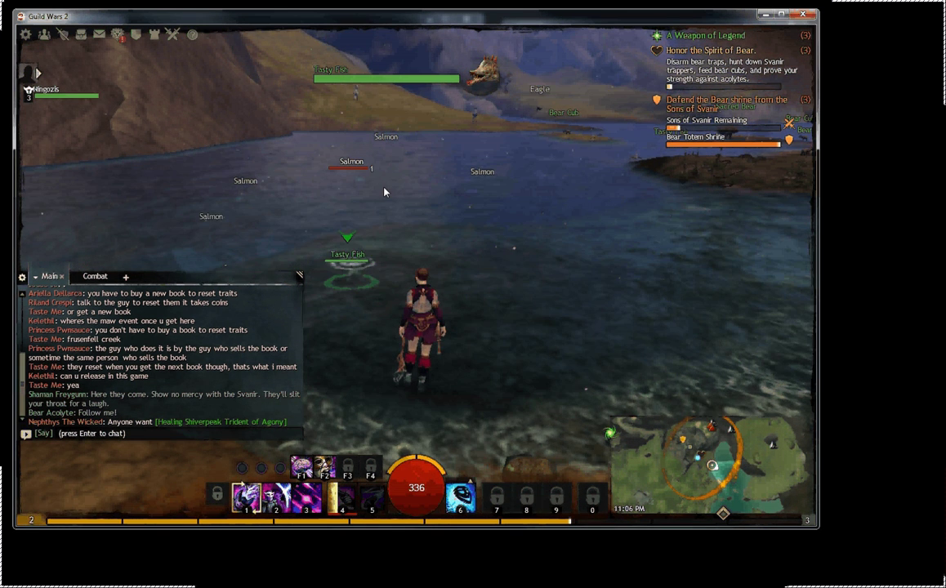
left_click_drag(384, 192, 401, 202)
key("w")
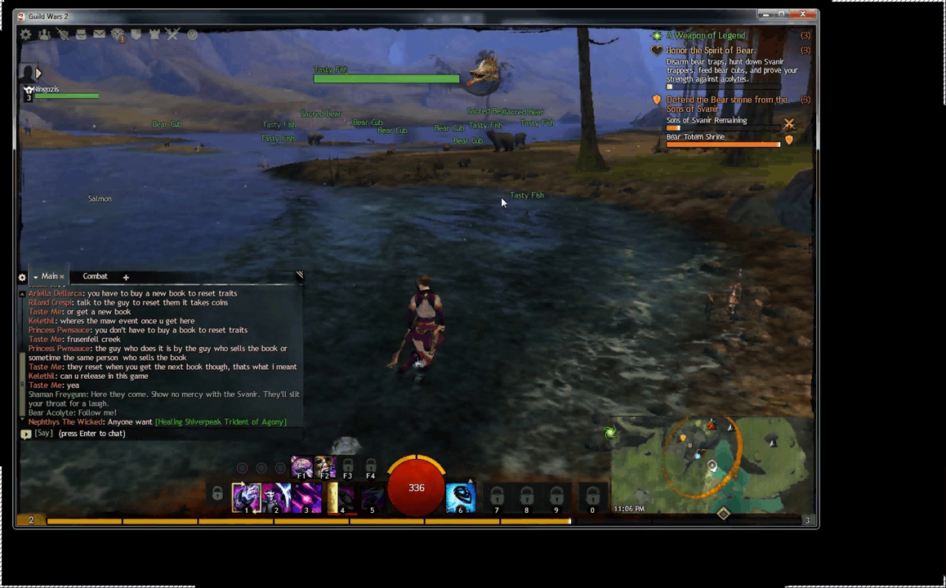
left_click_drag(503, 201, 370, 201)
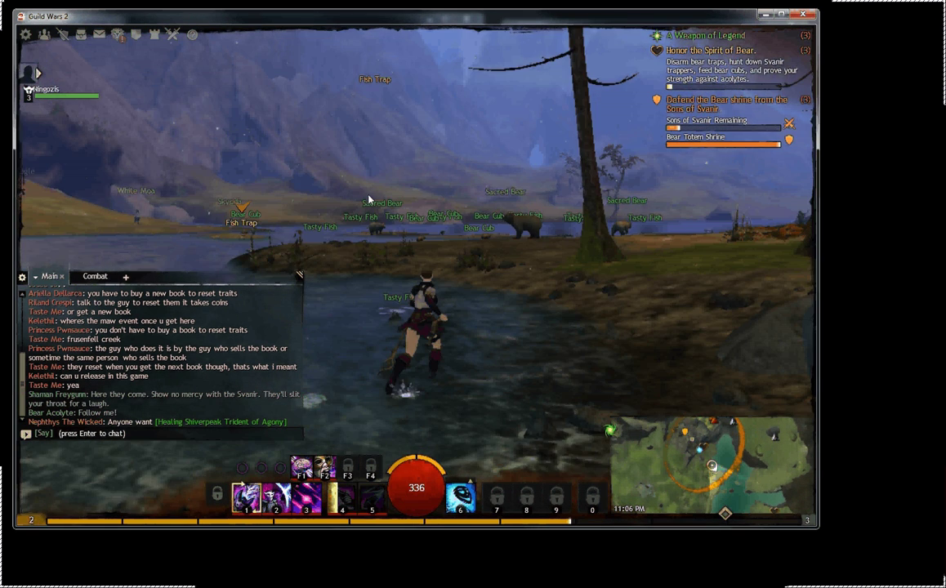
key("a")
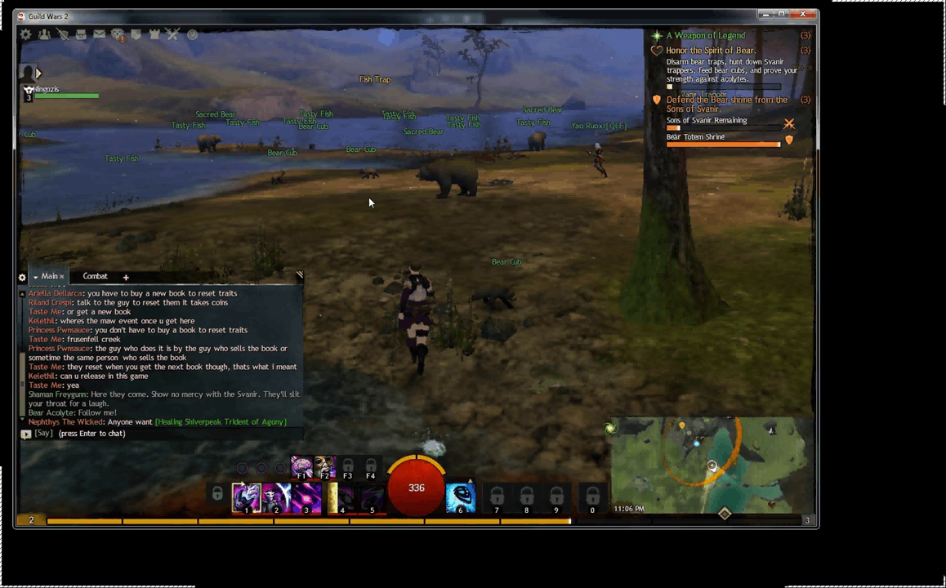
left_click_drag(370, 199, 391, 199)
key("a")
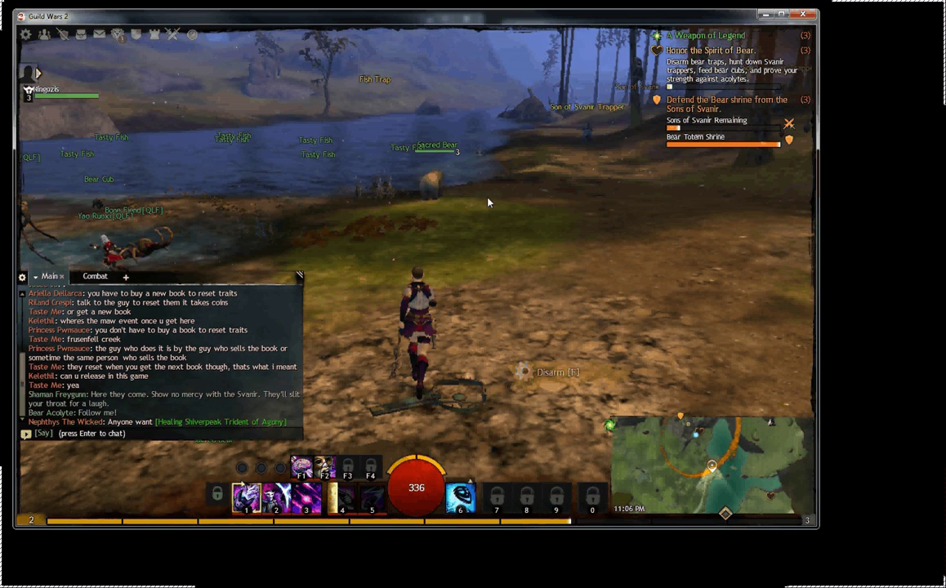
key("w")
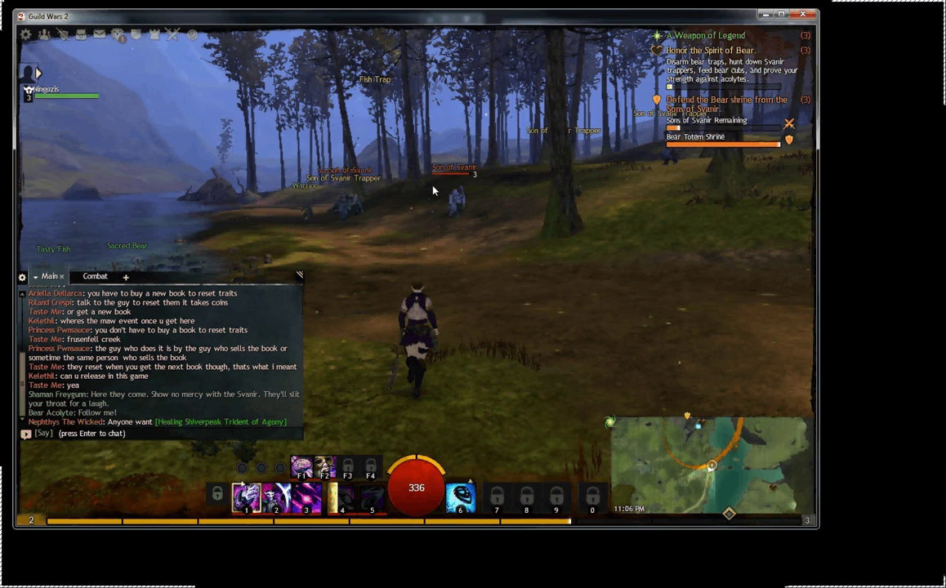
Step: Target a Son of Svanir on the forest path and fight it with skills 2 and 3 while moving sideways
key("Tab")
mouse_move(436, 193)
left_mouse_down()
mouse_move(440, 174)
mouse_move(733, 193)
mouse_move(447, 194)
left_mouse_up()
key("Tab")
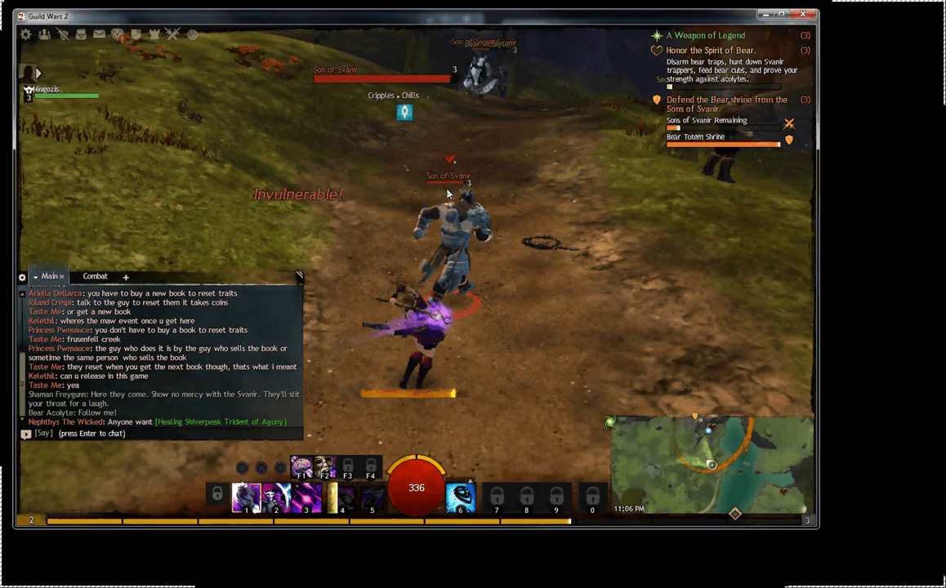
key("d")
key("d")
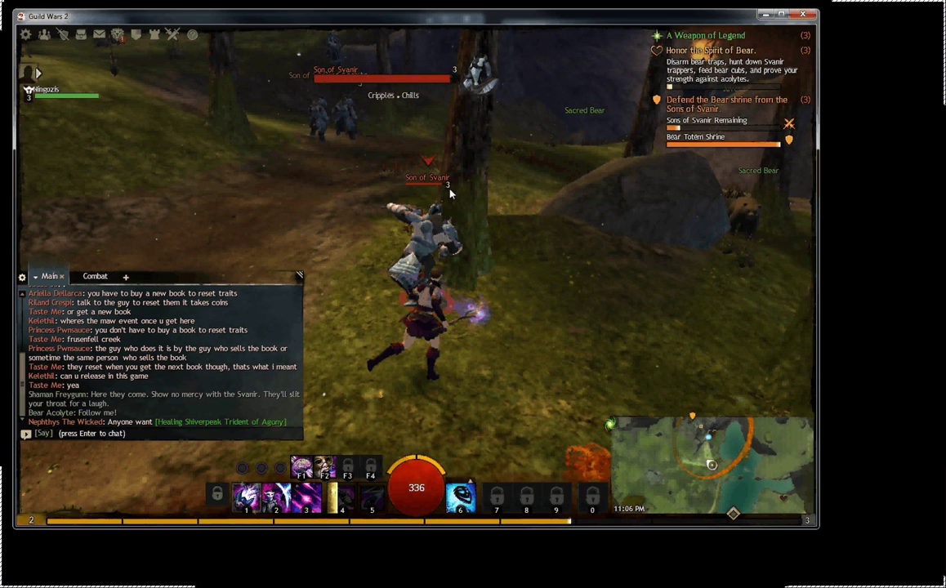
key("2")
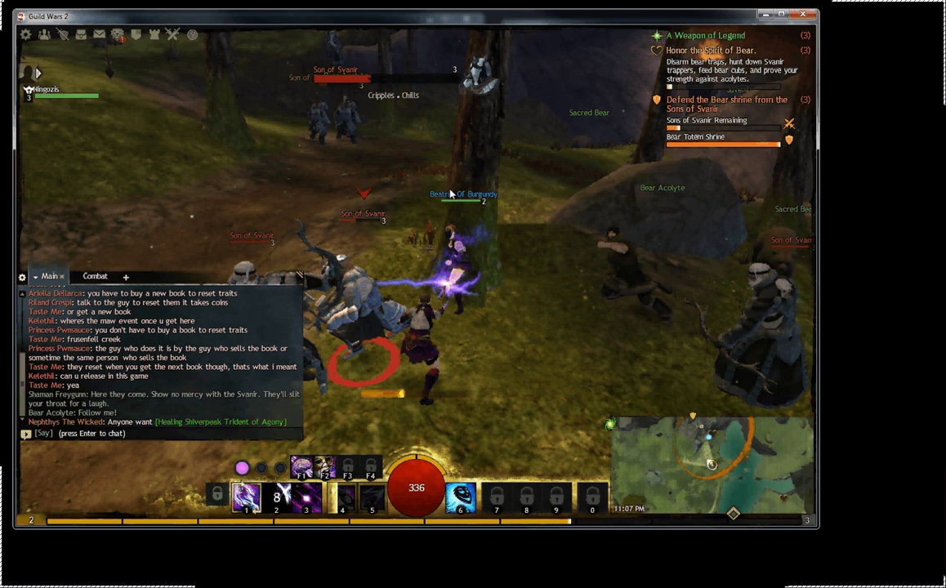
key("3")
Step: Turn the character toward another Son of Svanir and fight it while backing away
left_click_drag(18, 296, 807, 193)
left_click(455, 190)
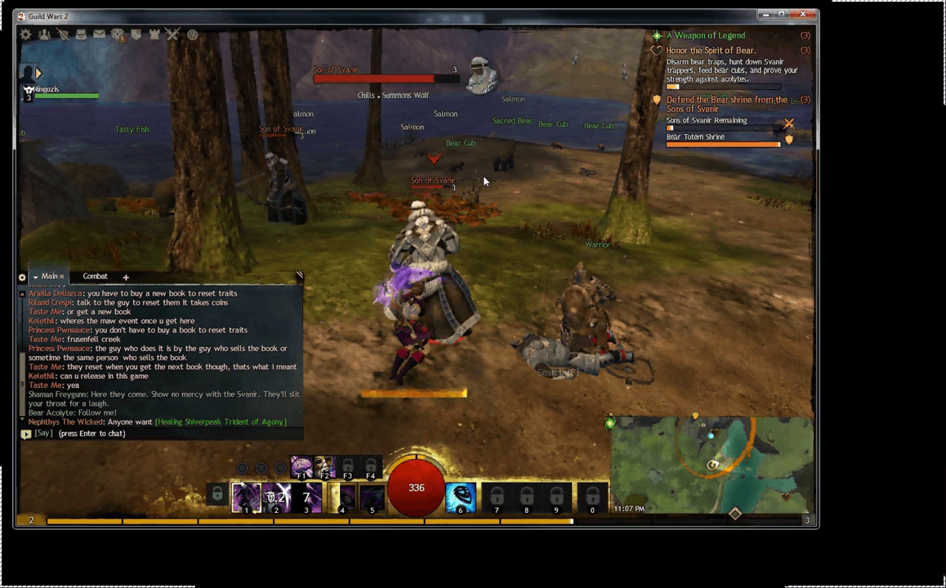
key("s")
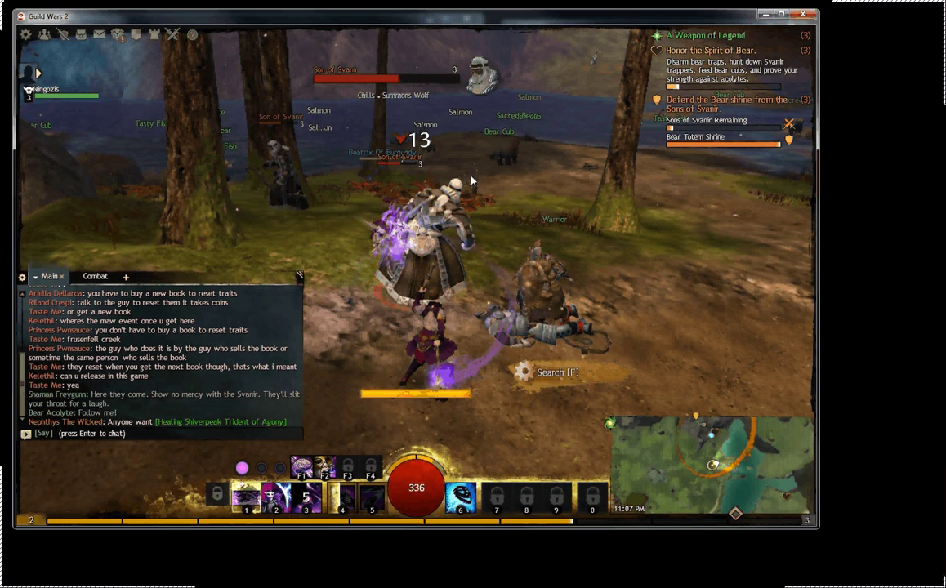